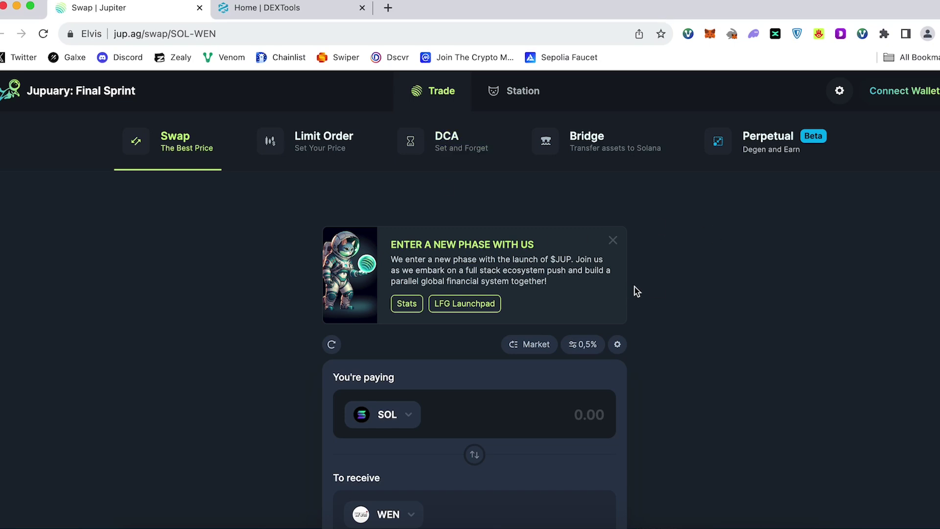
# Step: Check the Phantom wallet extension and review the Phantom wallet setup guide post in the CRYPTO 4 LIGHT channel on Telegram
pyautogui.click(754, 34)
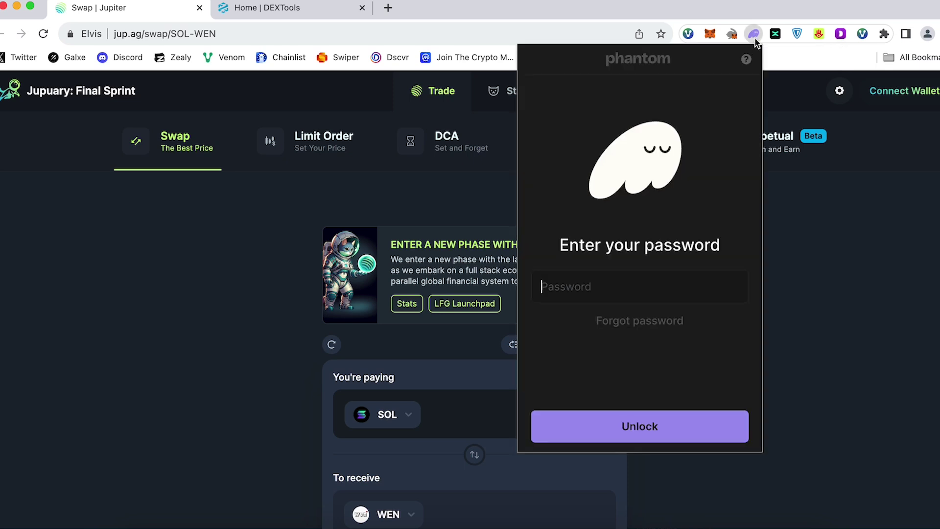
pyautogui.click(842, 265)
pyautogui.press('super+Tab')
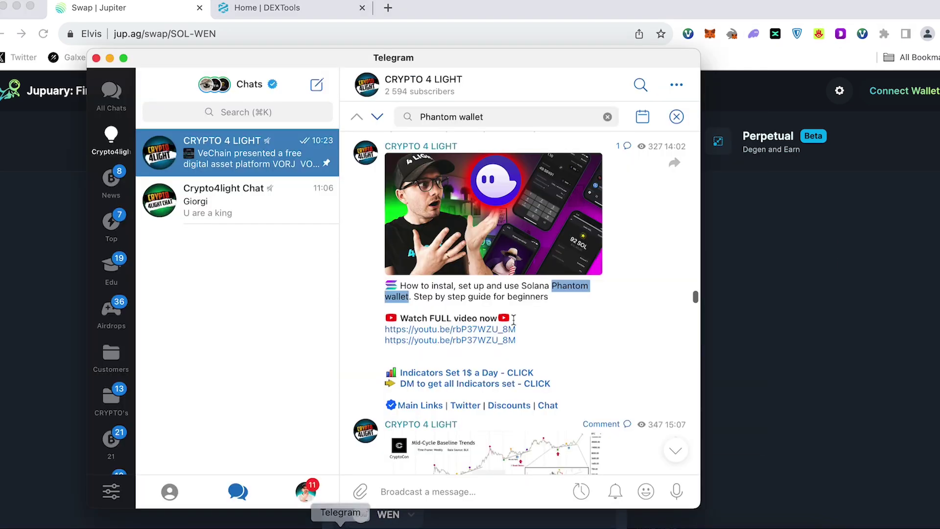
pyautogui.scroll(-1, 511, 235)
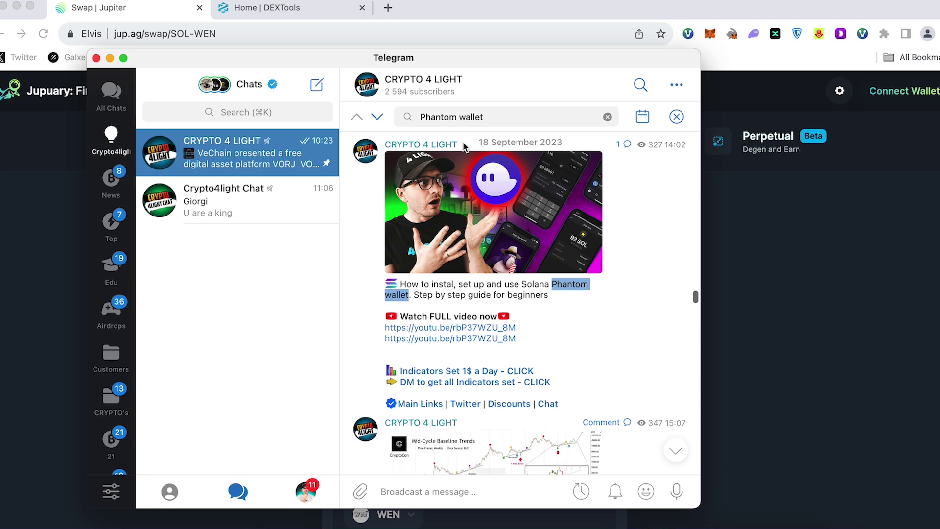
pyautogui.scroll(1, 523, 251)
pyautogui.scroll(-1, 527, 259)
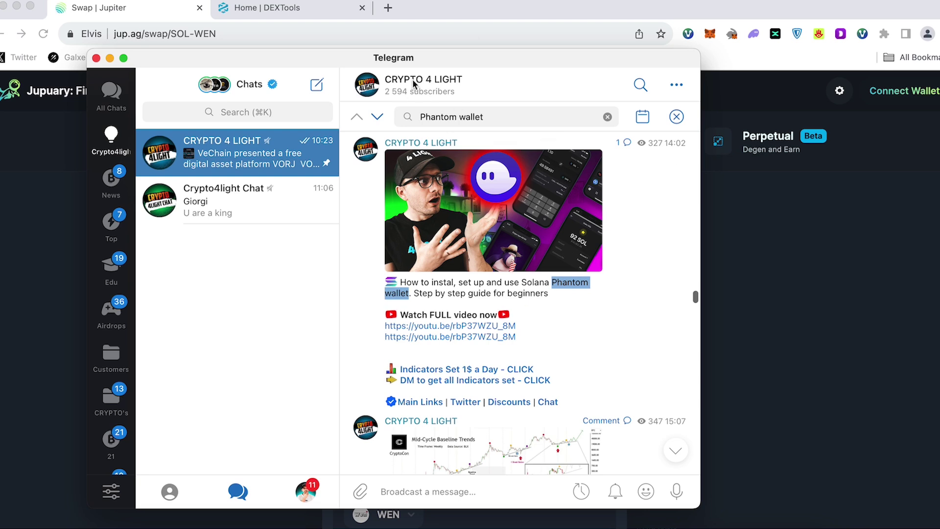
pyautogui.click(837, 248)
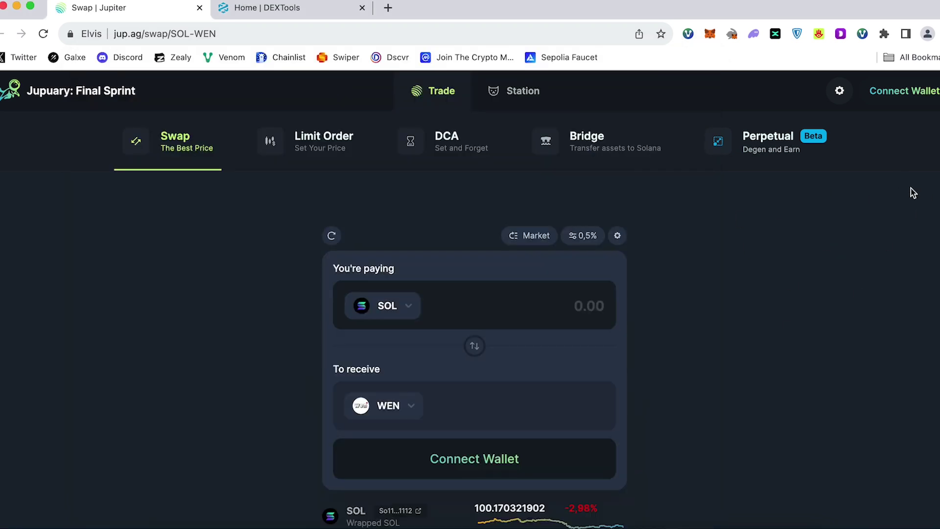
# Step: Connect the Phantom wallet to Jupiter, entering the wallet password to unlock it and approving the connection request
pyautogui.click(905, 92)
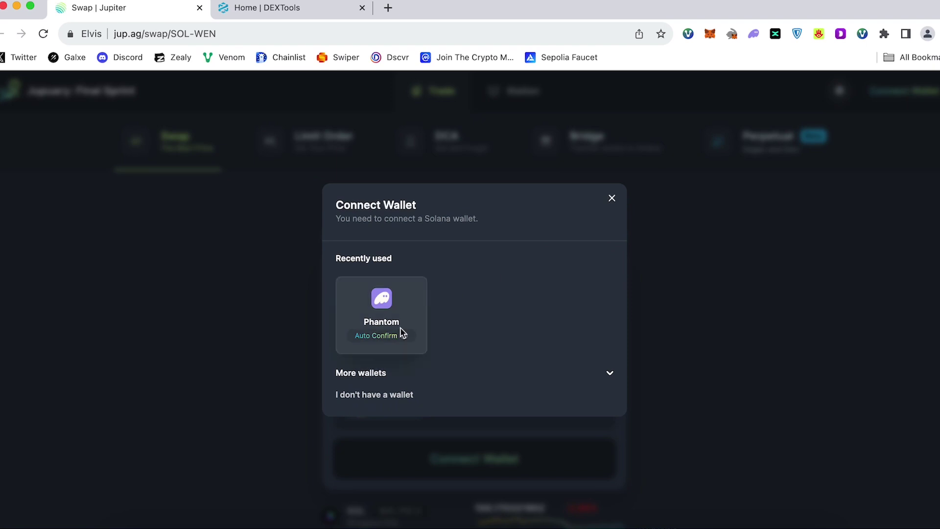
pyautogui.click(390, 308)
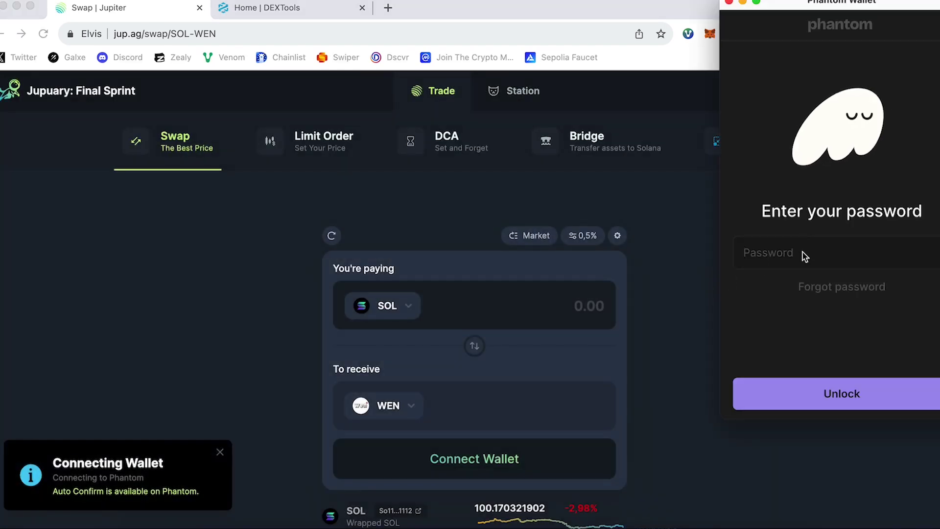
pyautogui.press('super+v')
pyautogui.click(857, 402)
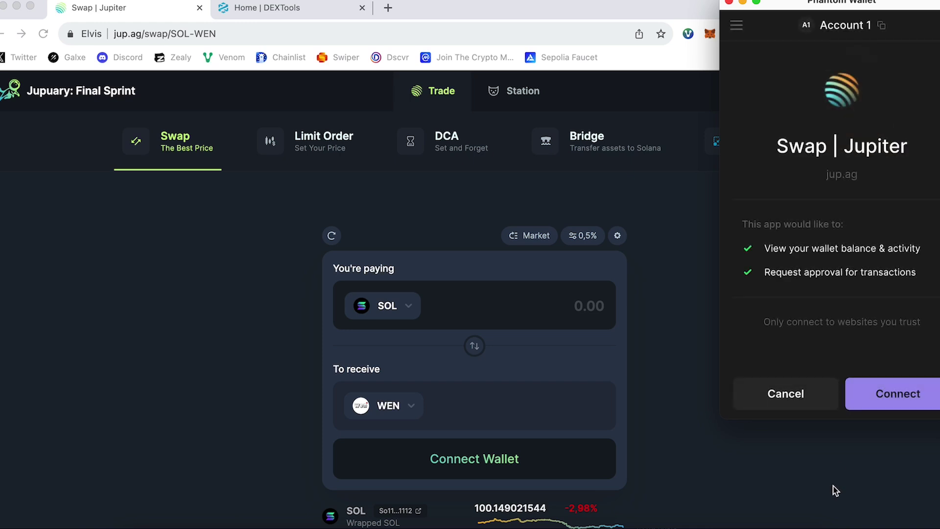
pyautogui.click(905, 389)
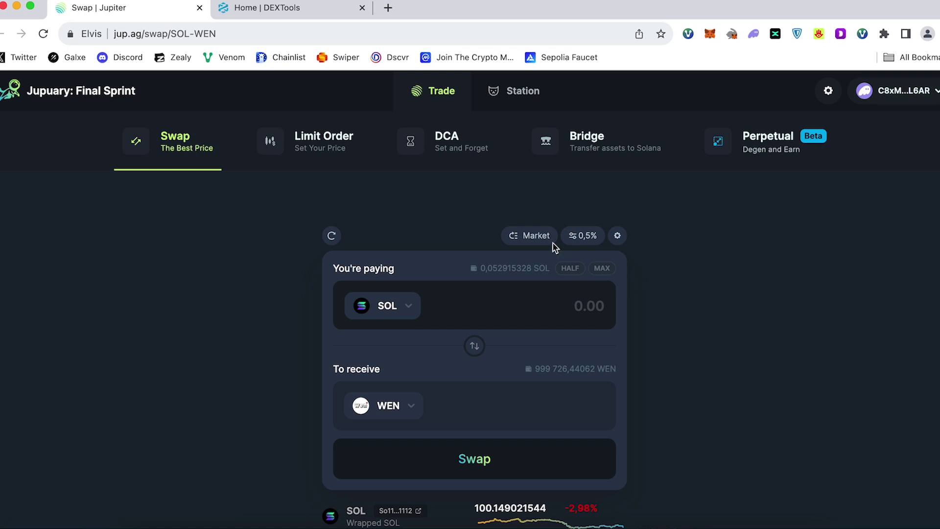
# Step: Set the amount to pay in the SOL to WEN swap to 0,04 SOL
pyautogui.scroll(-1, 379, 338)
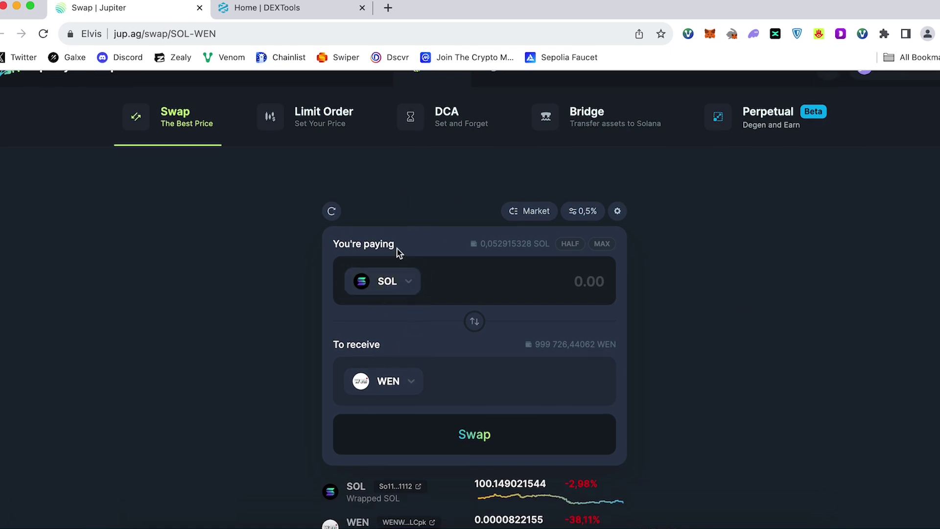
pyautogui.scroll(1, 409, 289)
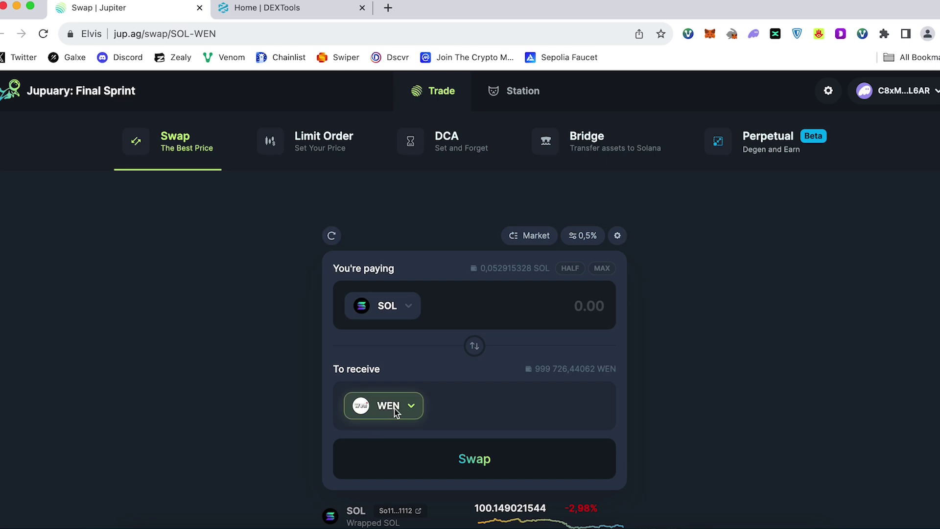
pyautogui.click(527, 306)
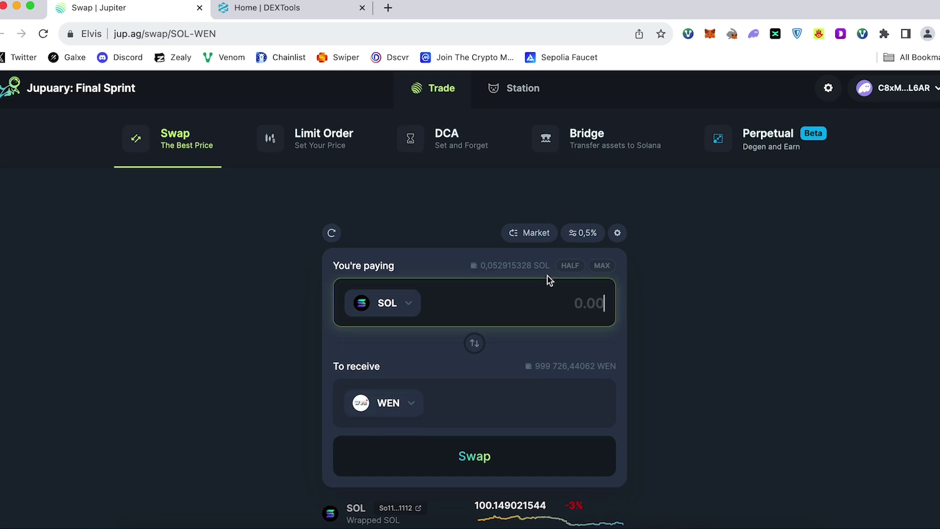
pyautogui.click(606, 267)
pyautogui.moveTo(545, 299); pyautogui.dragTo(642, 303)
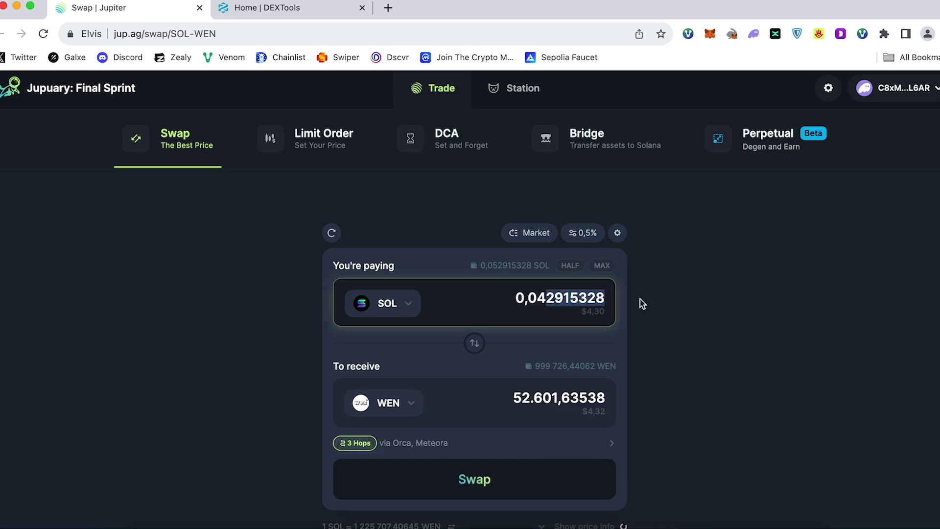
pyautogui.press('BackSpace')
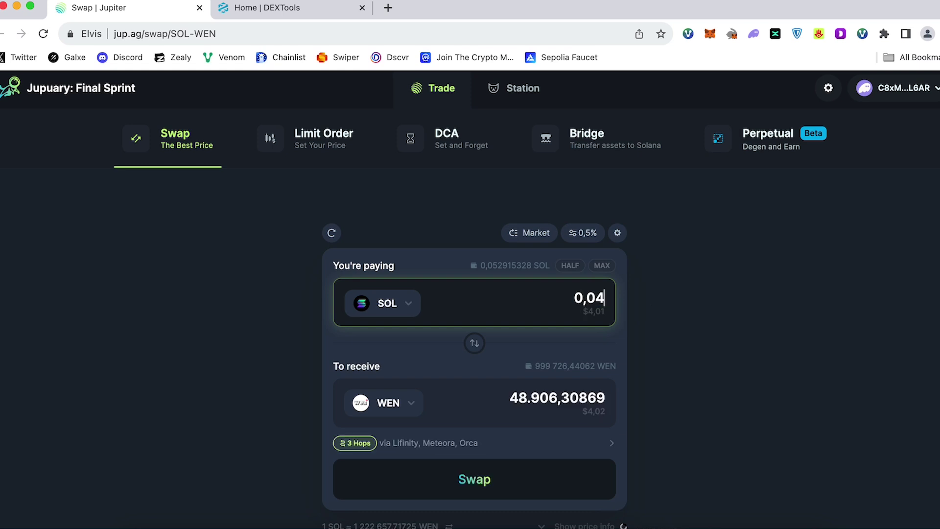
# Step: Set the swap's slippage to 1% and save the setting
pyautogui.scroll(-3, 521, 346)
pyautogui.scroll(2, 538, 395)
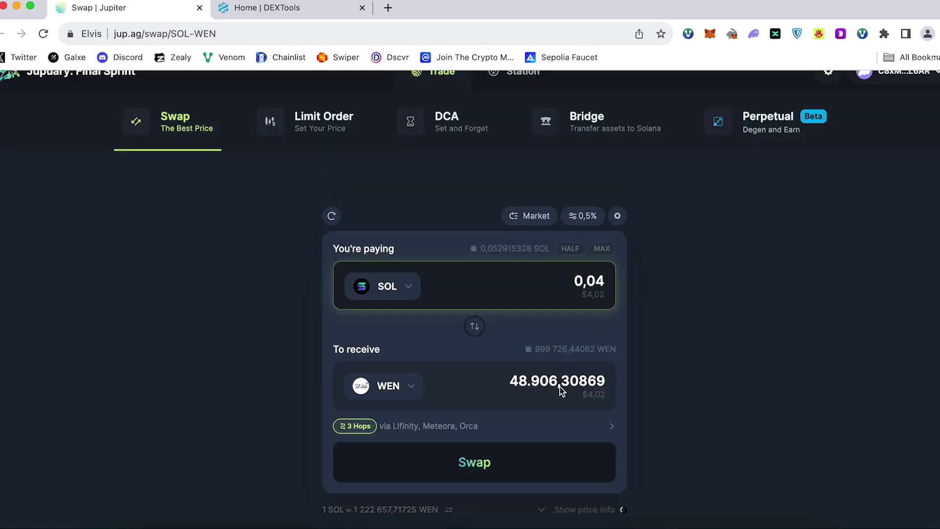
pyautogui.scroll(-1, 555, 388)
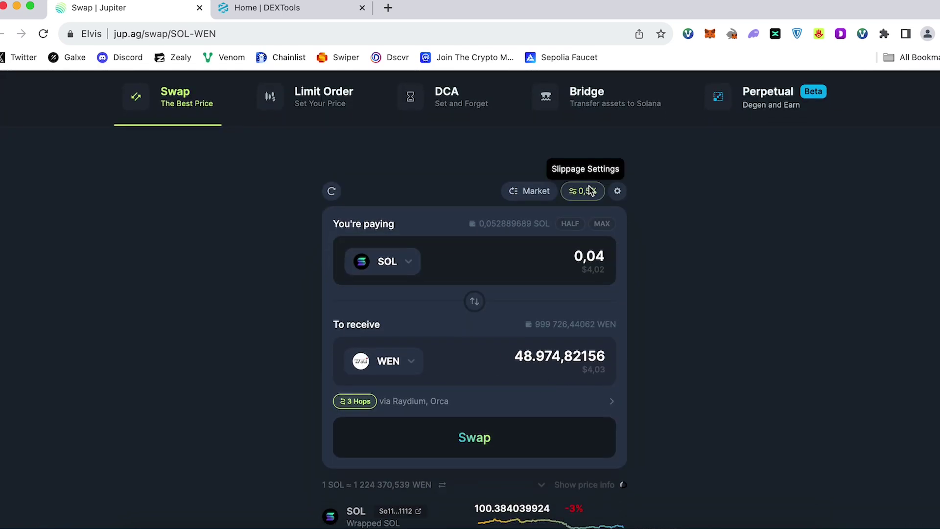
pyautogui.click(588, 192)
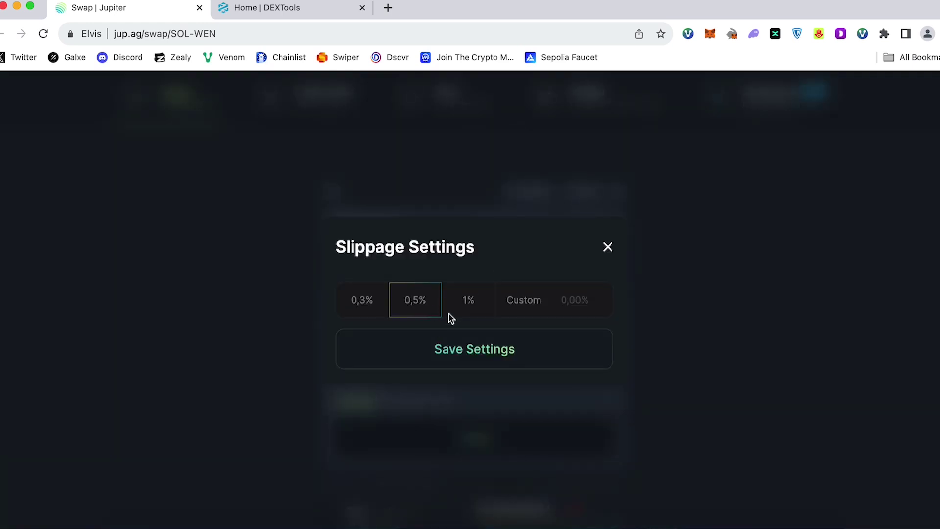
pyautogui.click(471, 303)
pyautogui.click(480, 360)
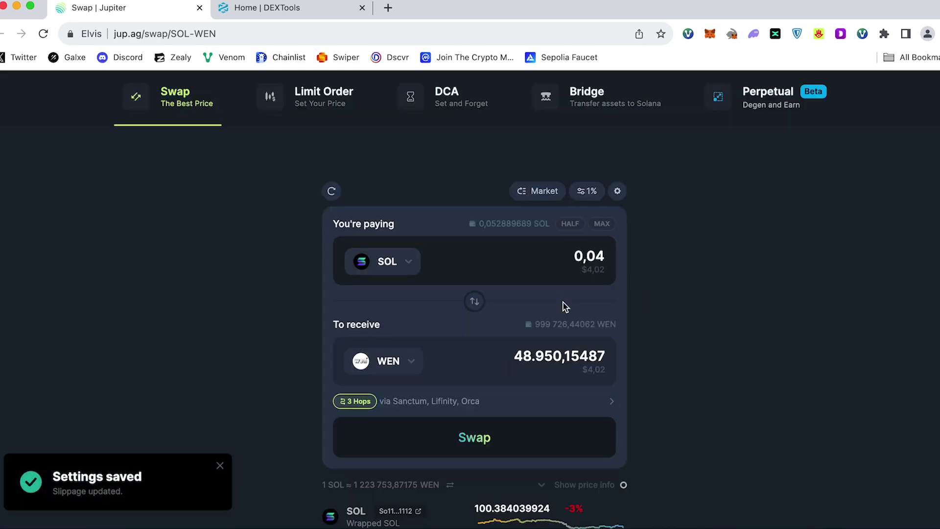
# Step: Swap 0,04 SOL for WEN with approval in Phantom, and check the wallet's recent activity
pyautogui.scroll(-2, 539, 310)
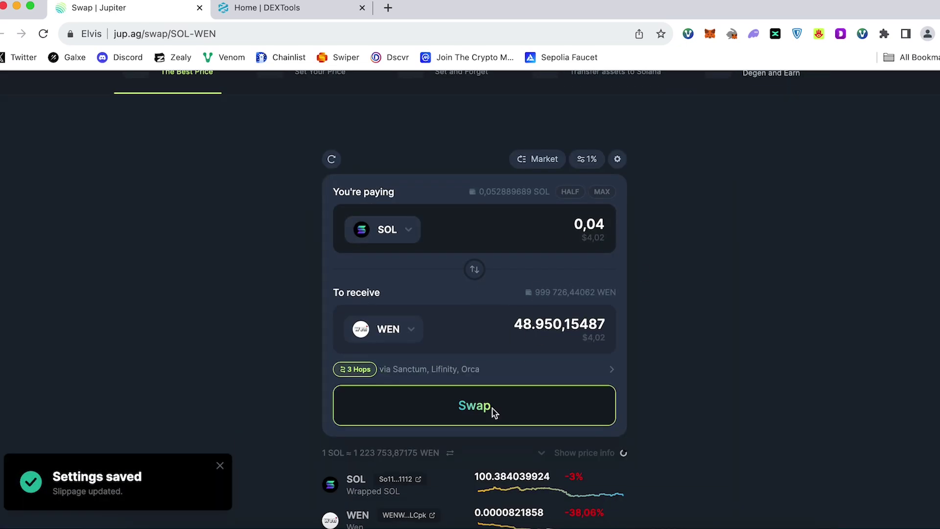
pyautogui.click(493, 407)
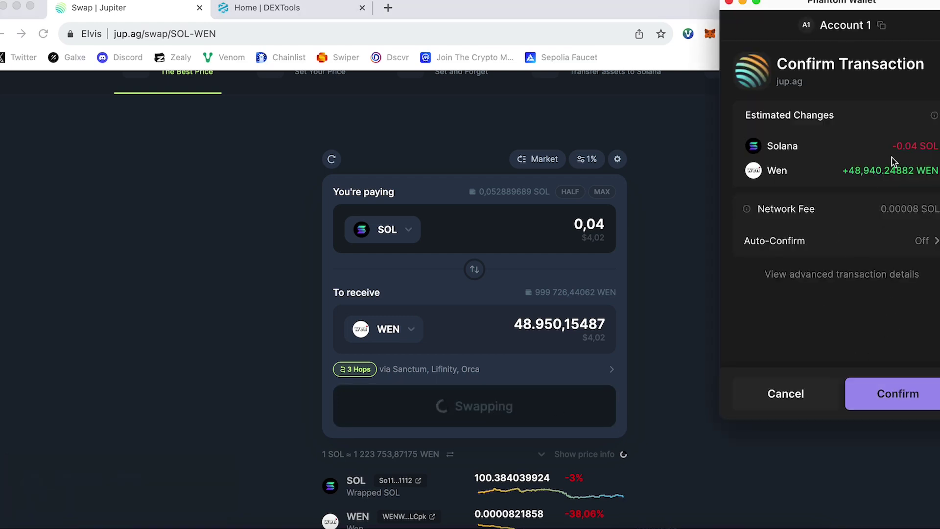
pyautogui.click(898, 394)
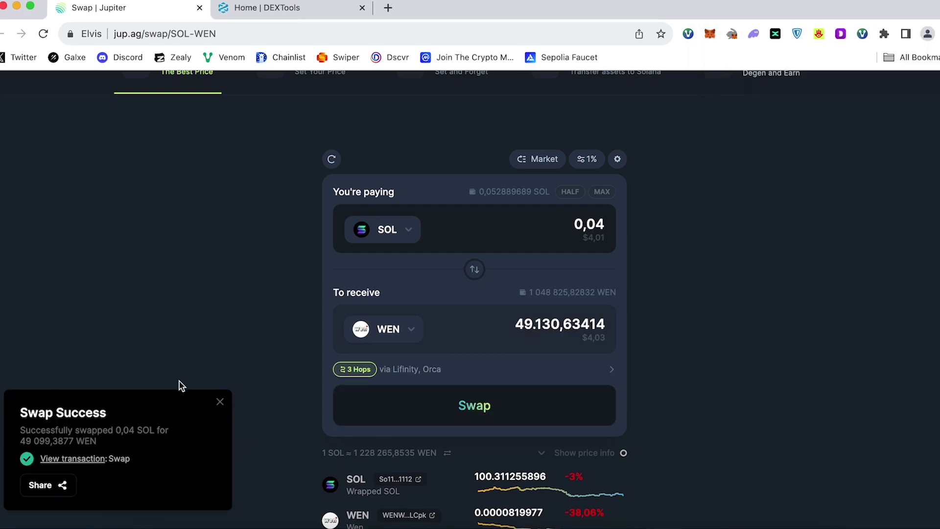
pyautogui.click(753, 34)
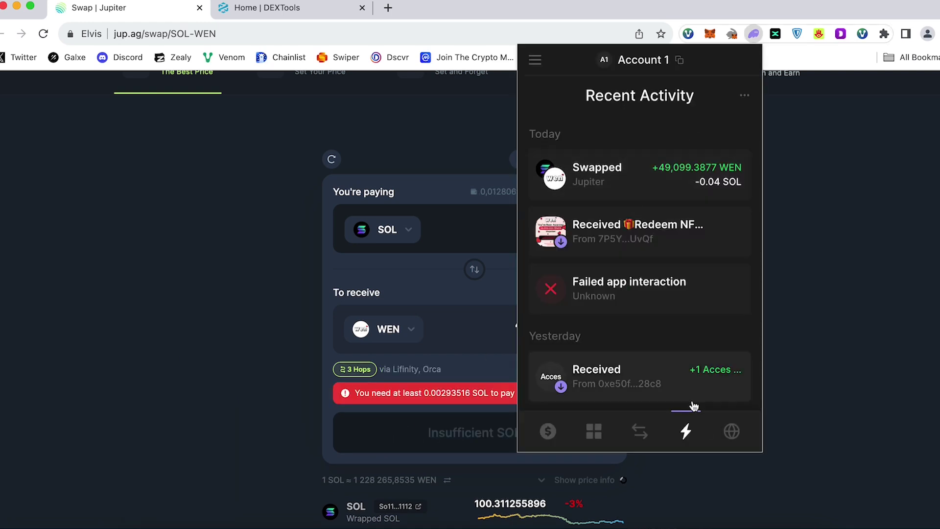
pyautogui.click(777, 267)
# Step: Reverse the swap direction to WEN to SOL and swap 49.329,19129 WEN back, confirming it in the wallet
pyautogui.scroll(1, 777, 267)
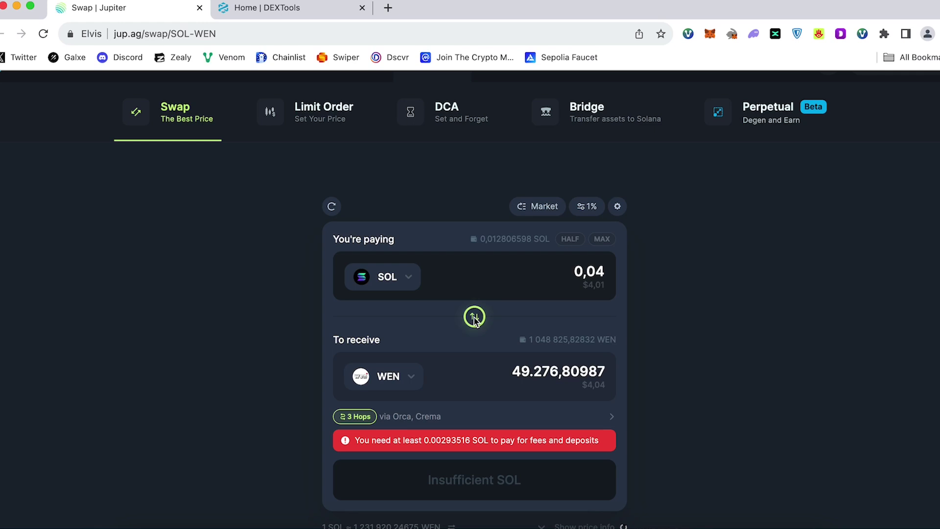
pyautogui.click(474, 317)
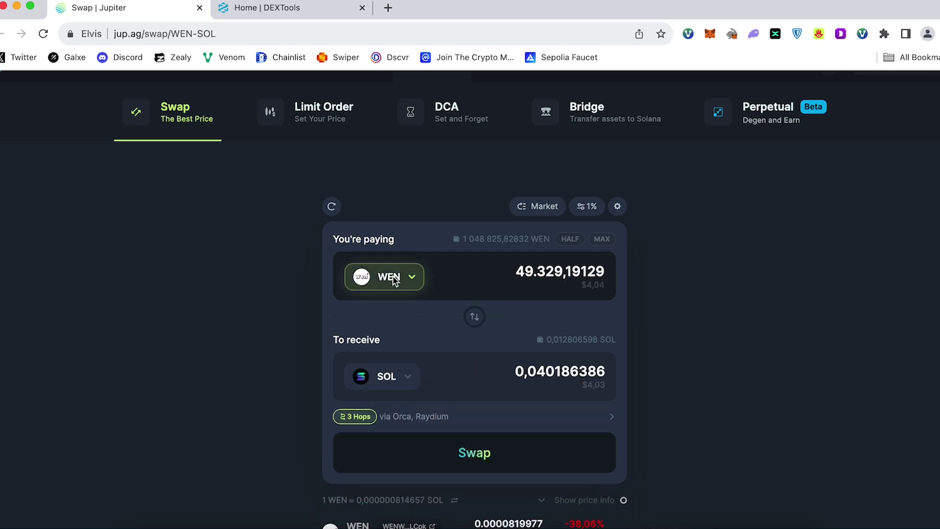
pyautogui.scroll(-1, 464, 372)
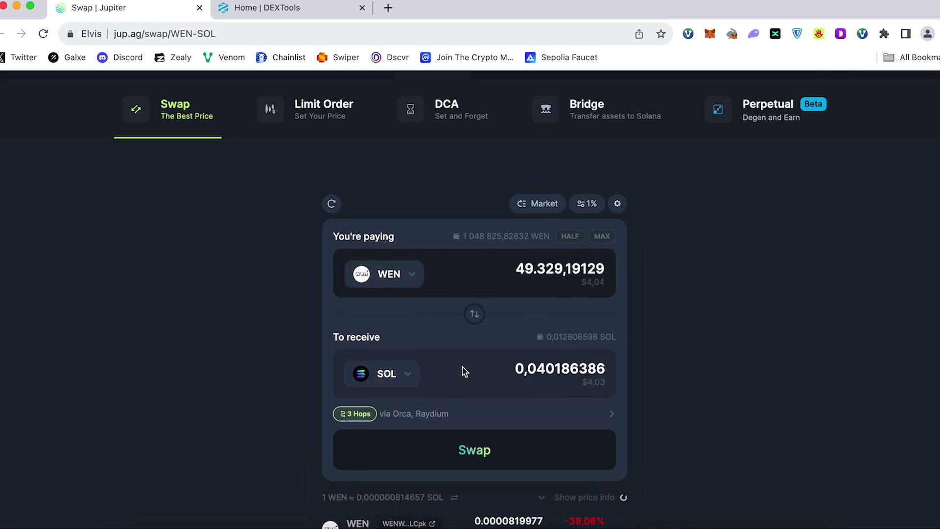
pyautogui.click(487, 452)
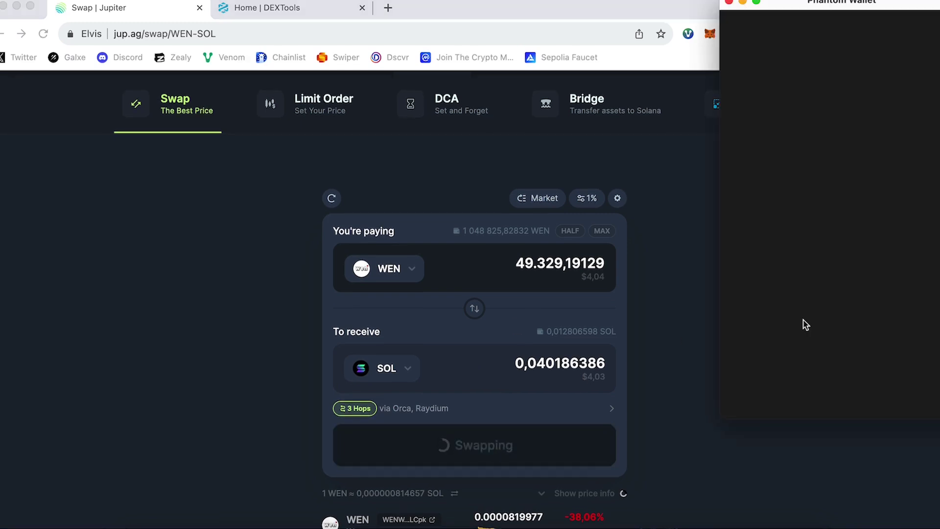
pyautogui.click(906, 397)
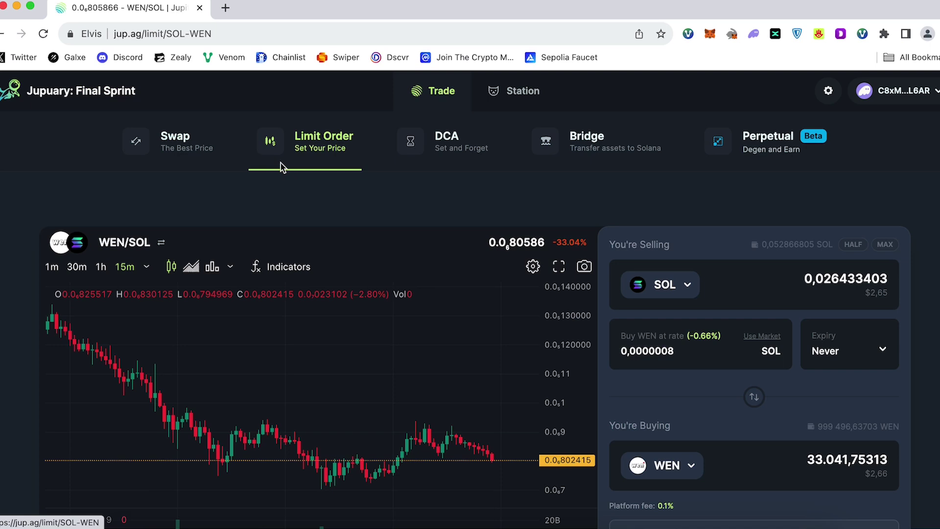
# Step: Set the limit order's WEN buy rate to 0,00000079 SOL
pyautogui.scroll(-2, 663, 193)
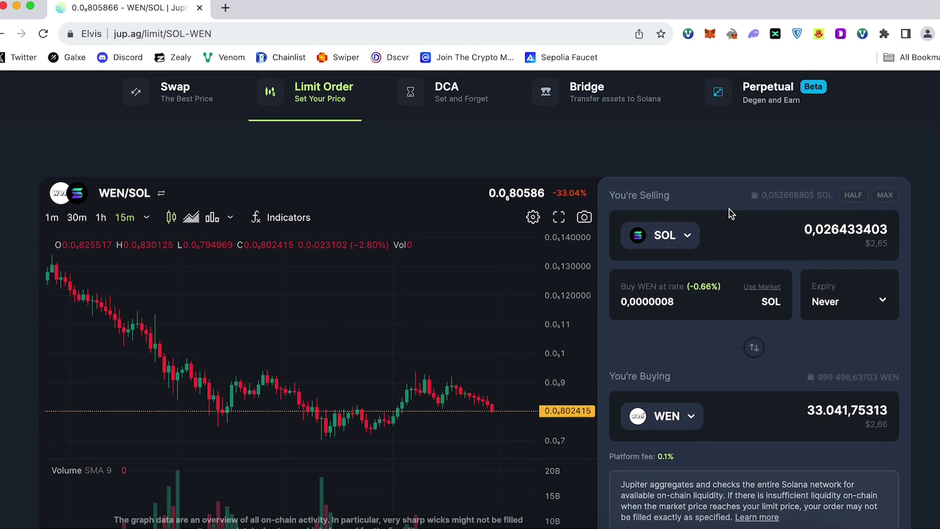
pyautogui.scroll(-2, 669, 234)
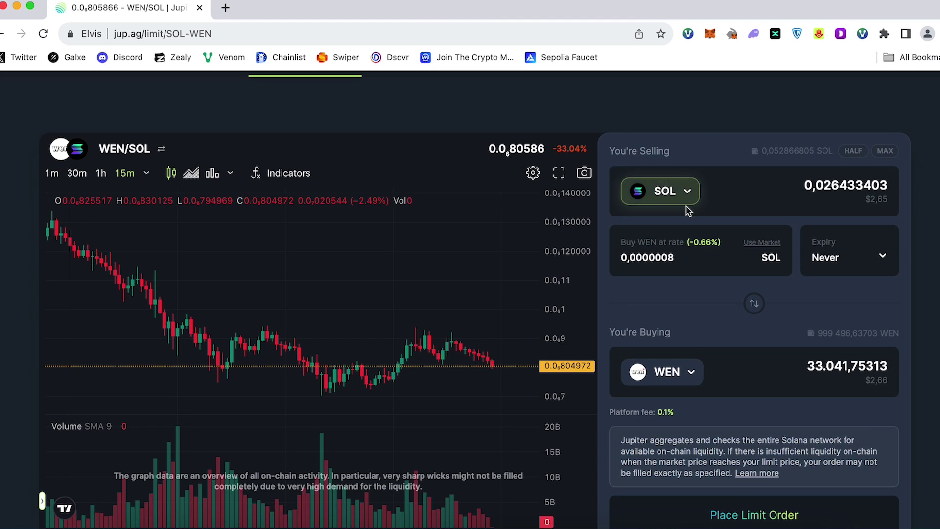
pyautogui.scroll(-1, 677, 246)
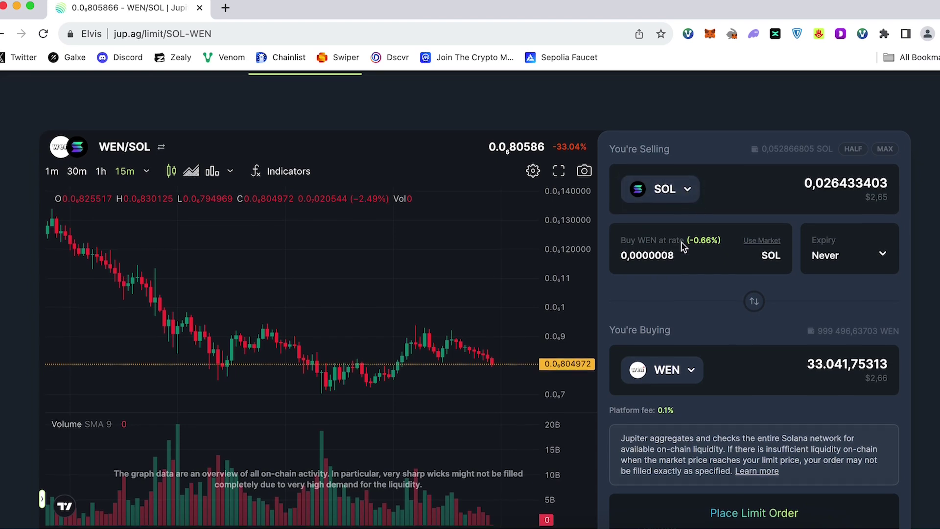
pyautogui.click(683, 259)
pyautogui.press('BackSpace')
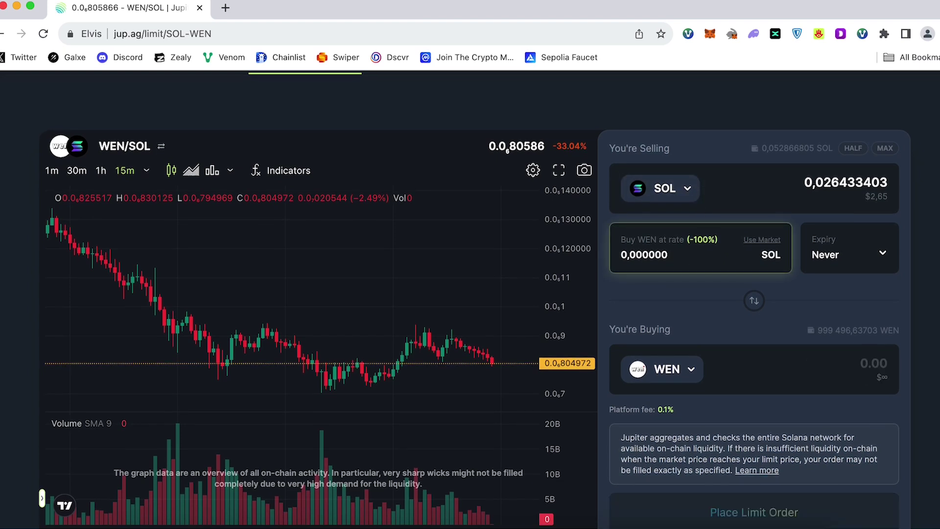
pyautogui.write('79')
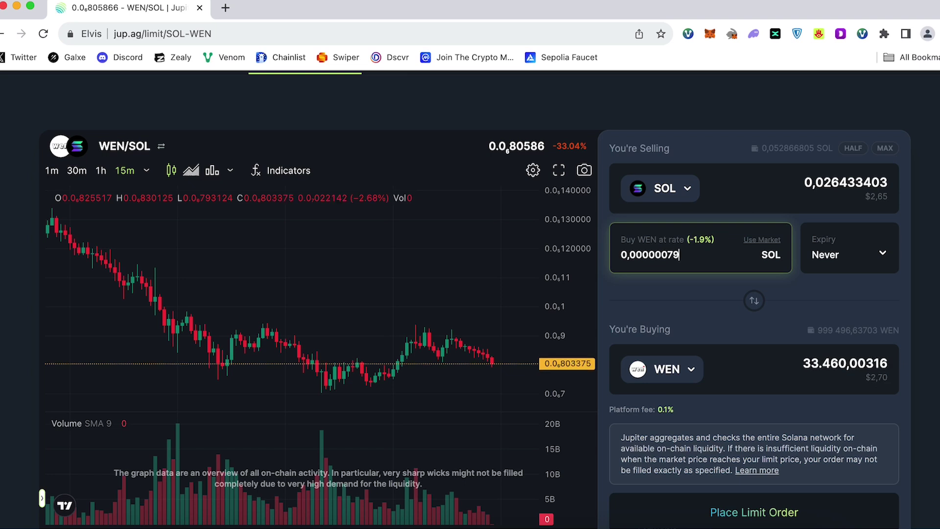
# Step: Place the limit order selling 0,026433403 SOL for WEN and confirm the transaction in Phantom
pyautogui.scroll(-2, 687, 308)
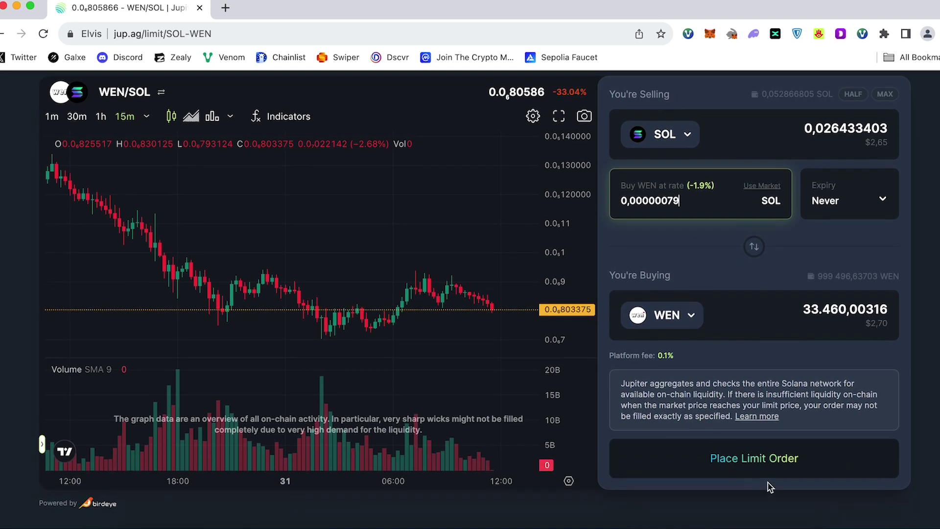
pyautogui.click(770, 468)
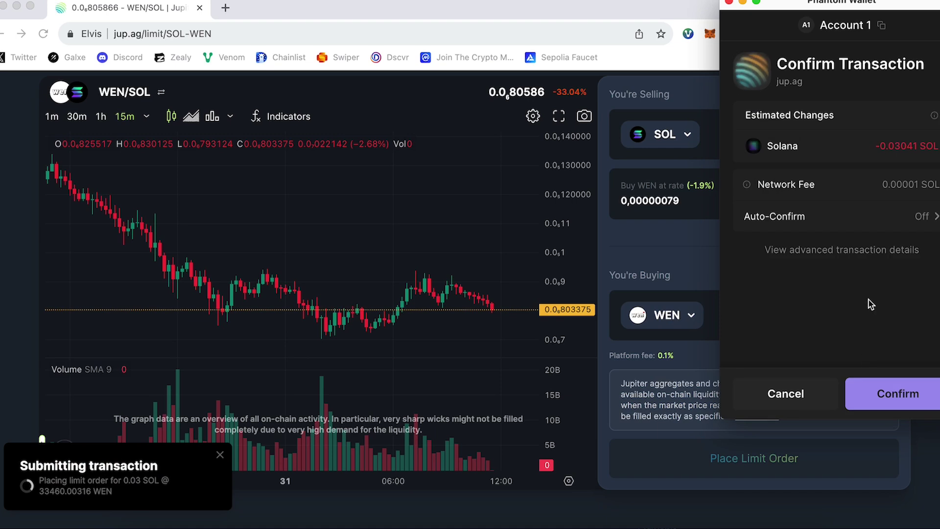
pyautogui.click(897, 394)
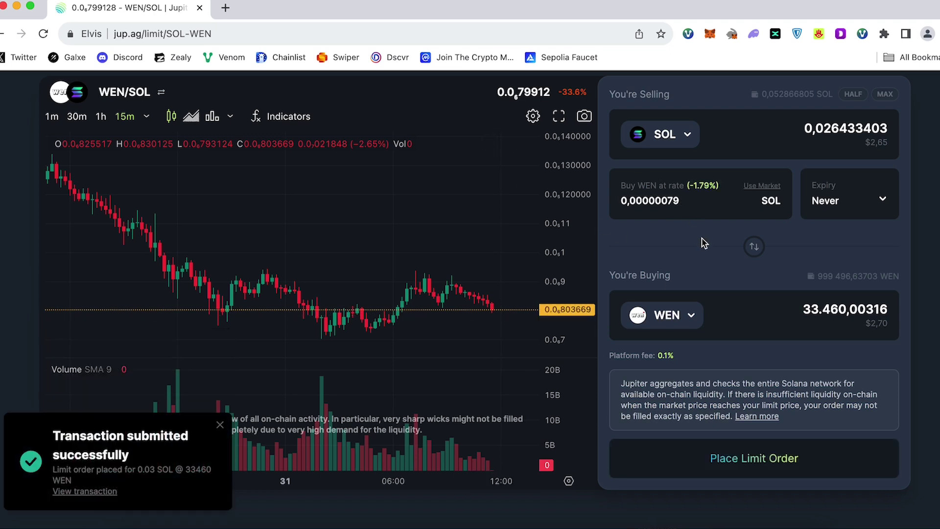
# Step: Close the open limit order of 0.026433403 SOL for WEN and approve the cancellation in Phantom
pyautogui.scroll(-10, 125, 238)
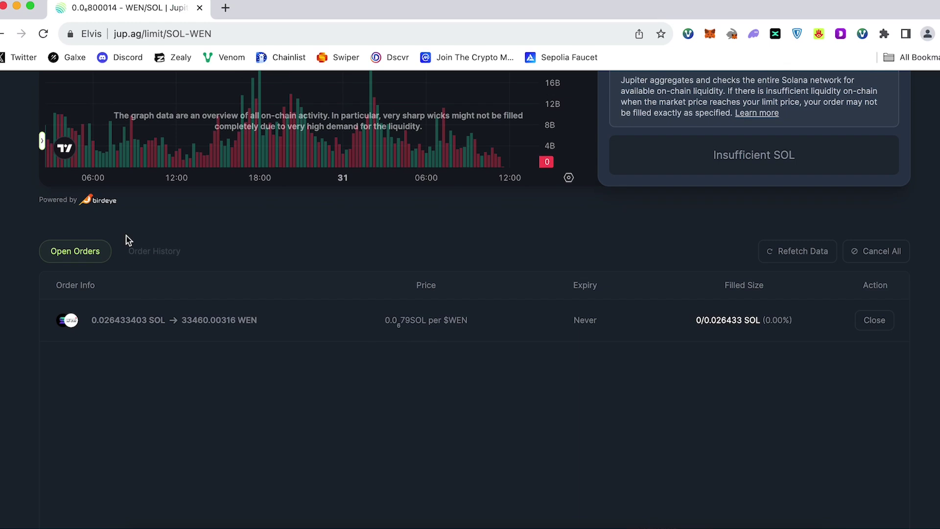
pyautogui.scroll(1, 116, 273)
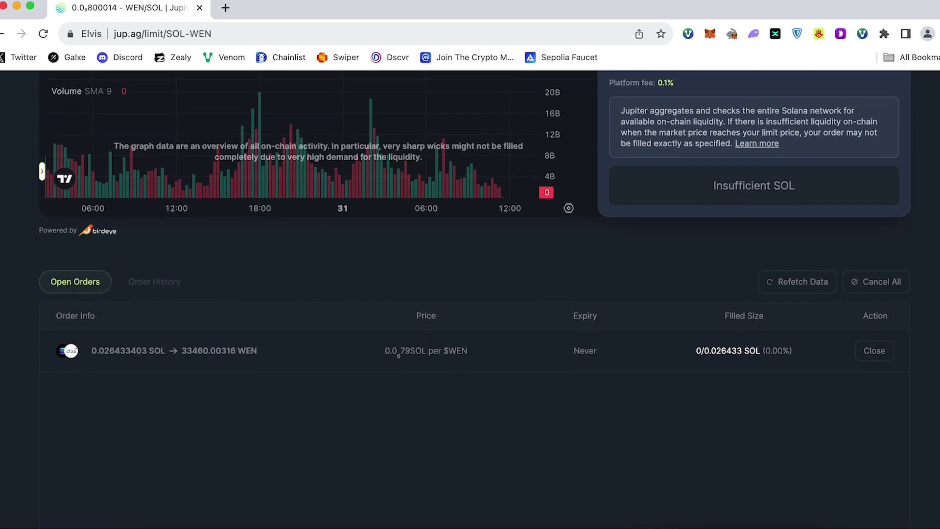
pyautogui.click(876, 353)
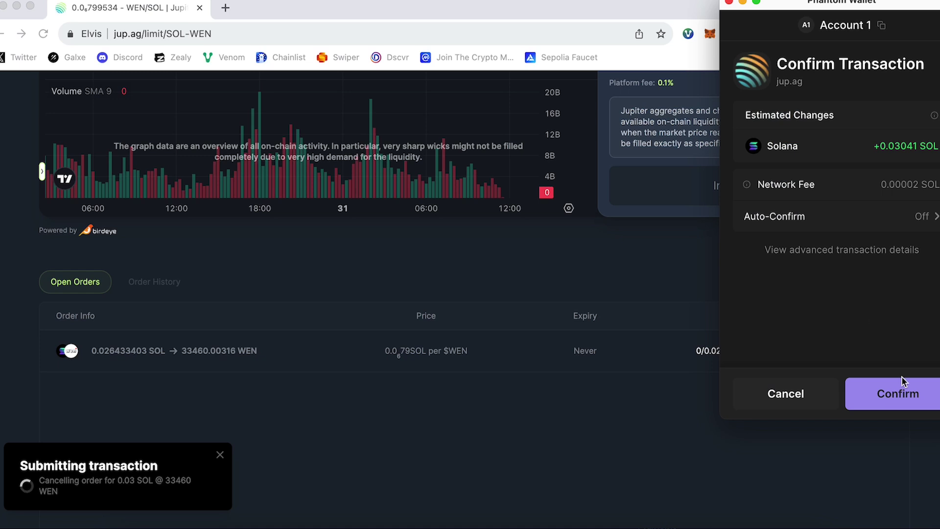
pyautogui.click(901, 391)
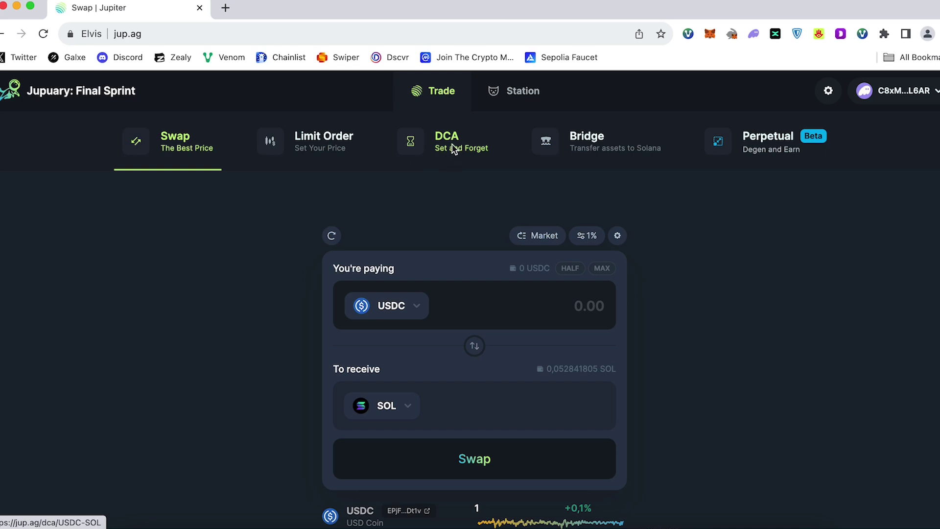
# Step: Open the DCA section and choose SOL as the token to allocate
pyautogui.click(453, 148)
pyautogui.scroll(-1, 655, 282)
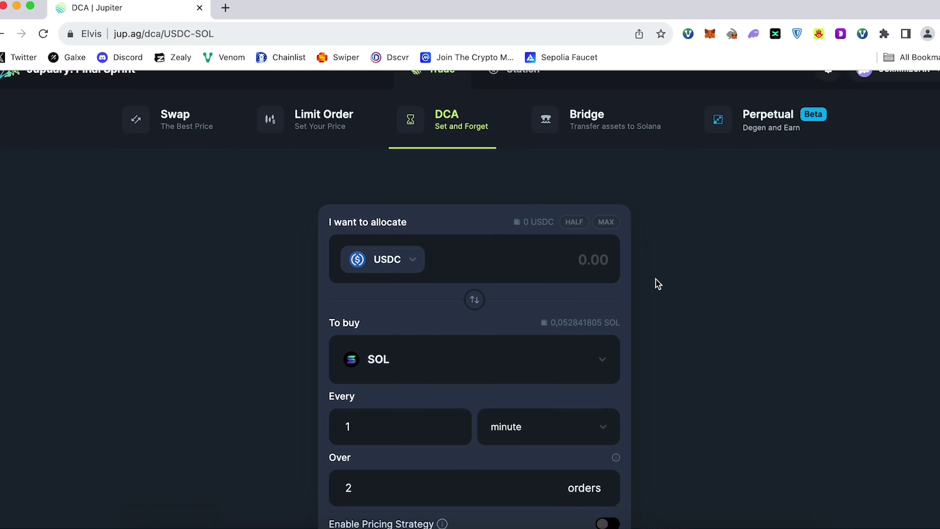
pyautogui.scroll(1, 657, 284)
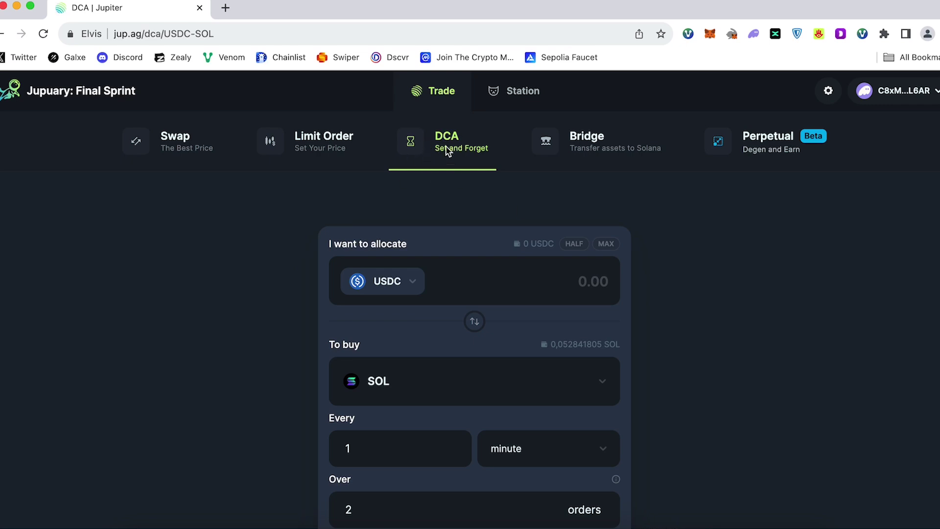
pyautogui.scroll(-7, 523, 204)
pyautogui.scroll(1, 403, 181)
pyautogui.click(402, 149)
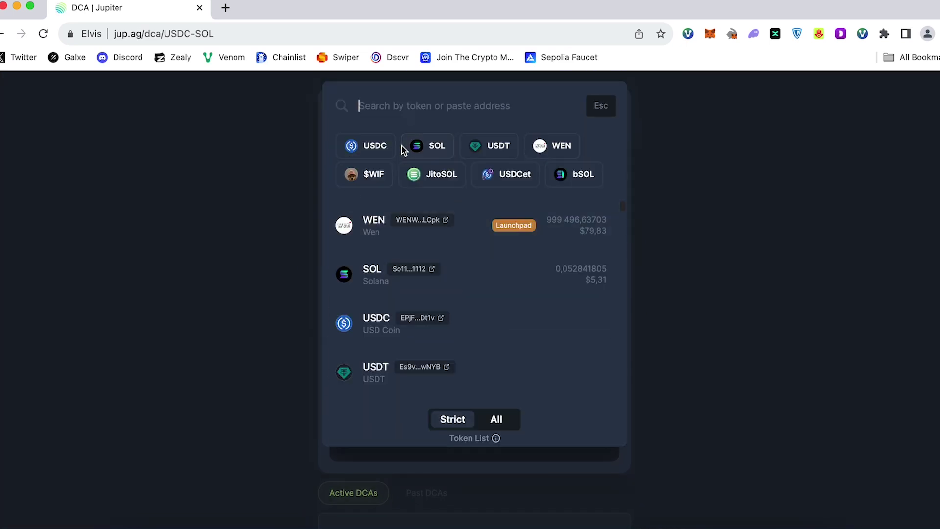
pyautogui.click(407, 278)
pyautogui.scroll(6, 352, 235)
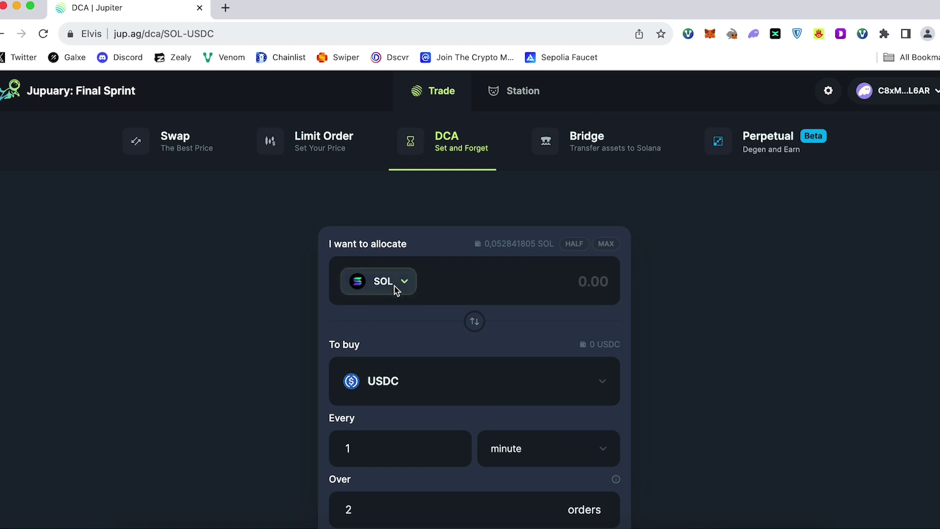
# Step: Allocate the maximum of 0,042841805 SOL and choose WEN as the token to buy
pyautogui.scroll(-1, 594, 260)
pyautogui.click(605, 218)
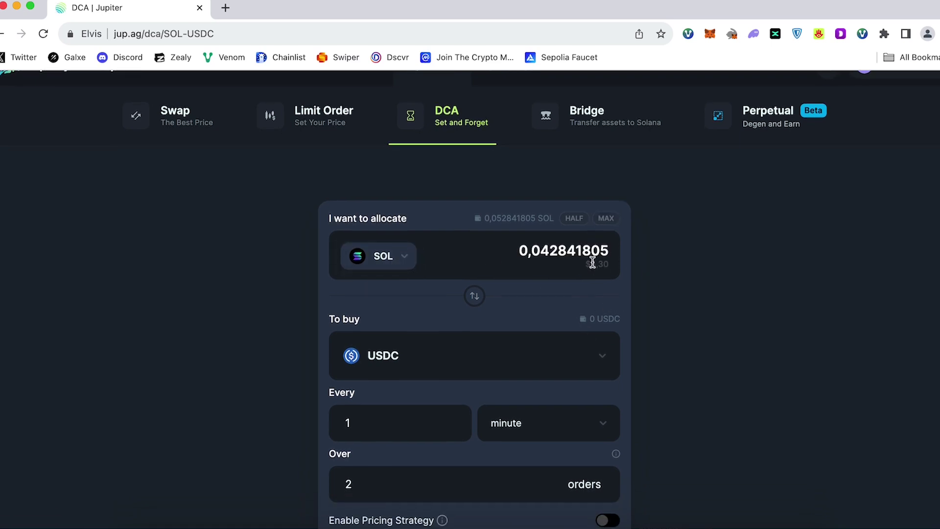
pyautogui.scroll(-5, 612, 260)
pyautogui.click(387, 215)
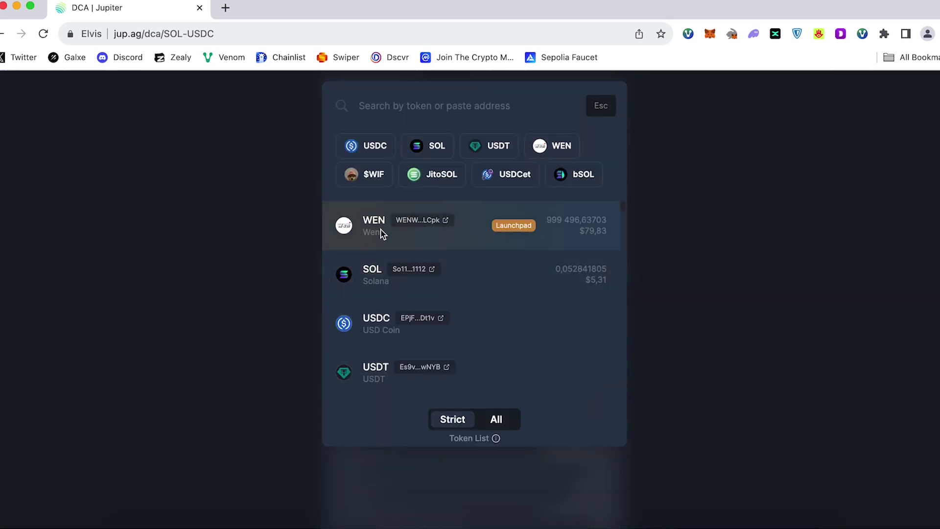
pyautogui.click(359, 230)
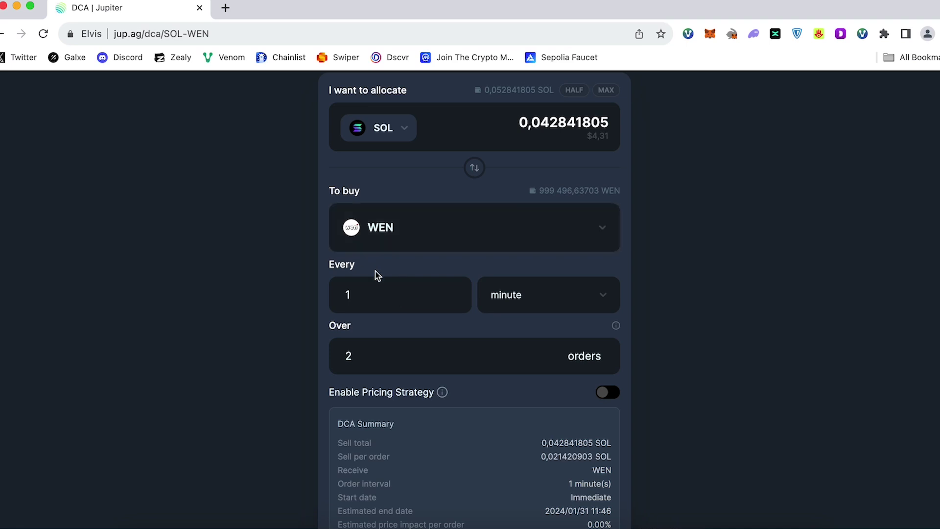
# Step: Set the DCA interval unit to hour and the number of orders to 4
pyautogui.click(546, 303)
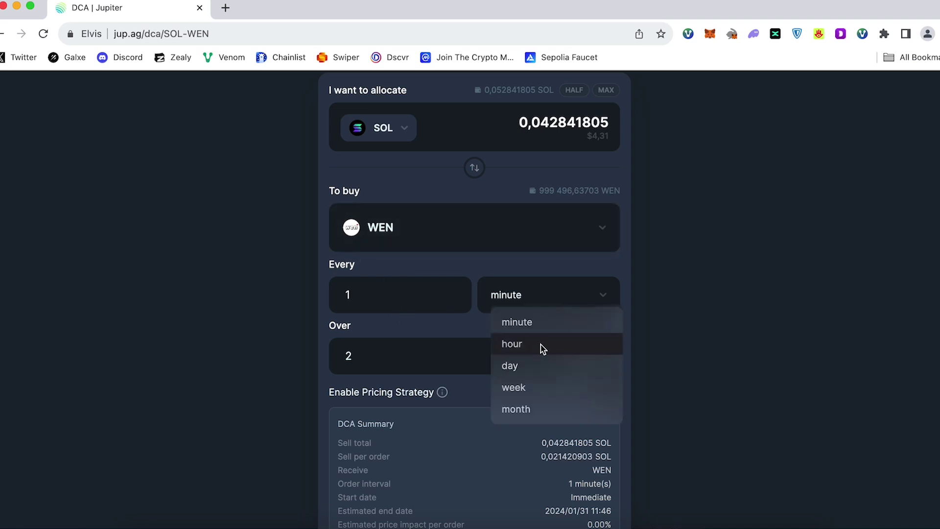
pyautogui.click(540, 346)
pyautogui.click(550, 294)
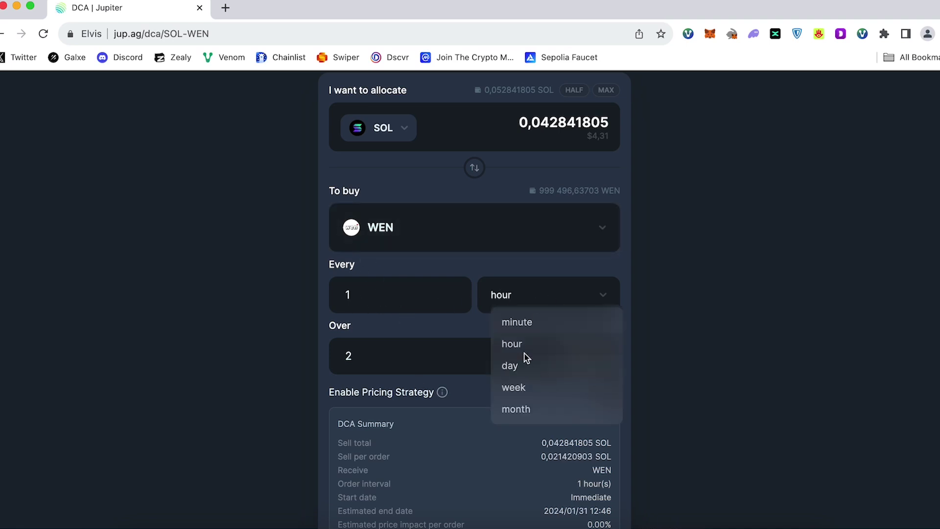
pyautogui.scroll(-2, 415, 296)
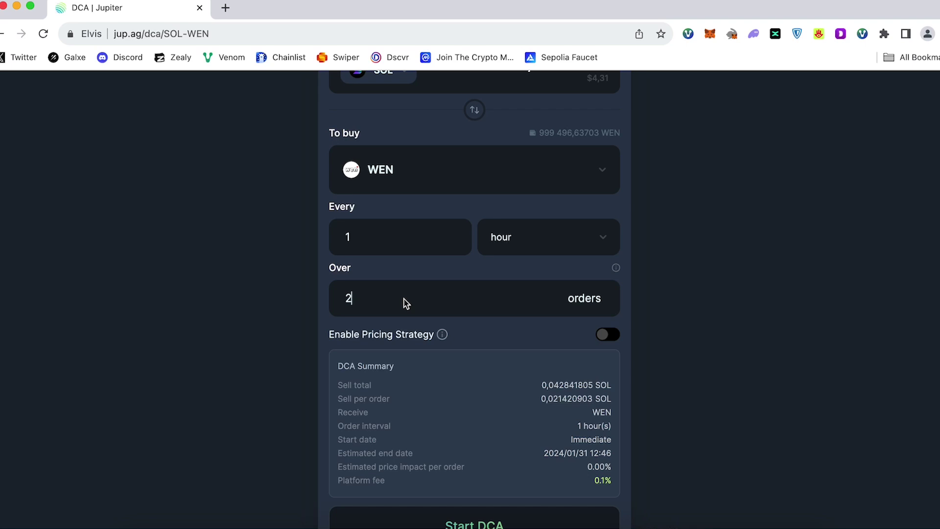
pyautogui.press('BackSpace')
pyautogui.write('4')
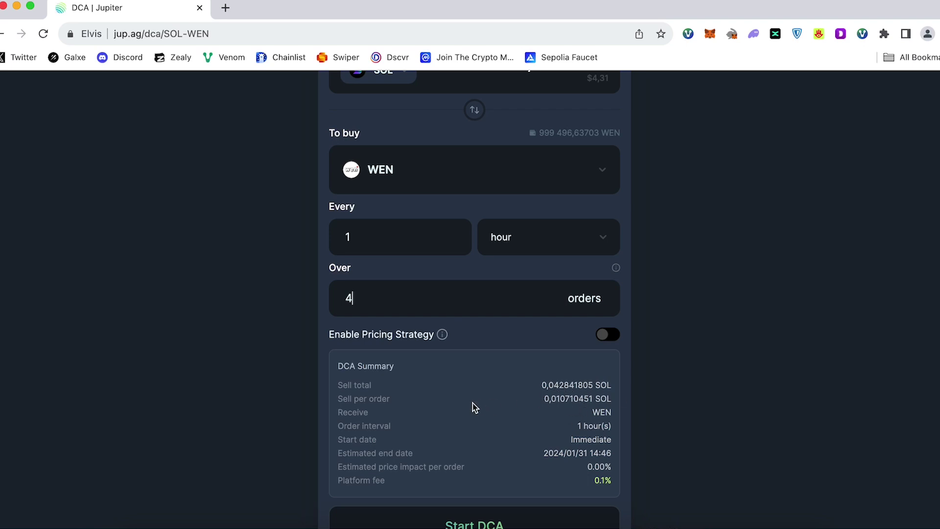
# Step: Start the SOL to WEN DCA and confirm the transaction in Phantom
pyautogui.scroll(-1, 563, 399)
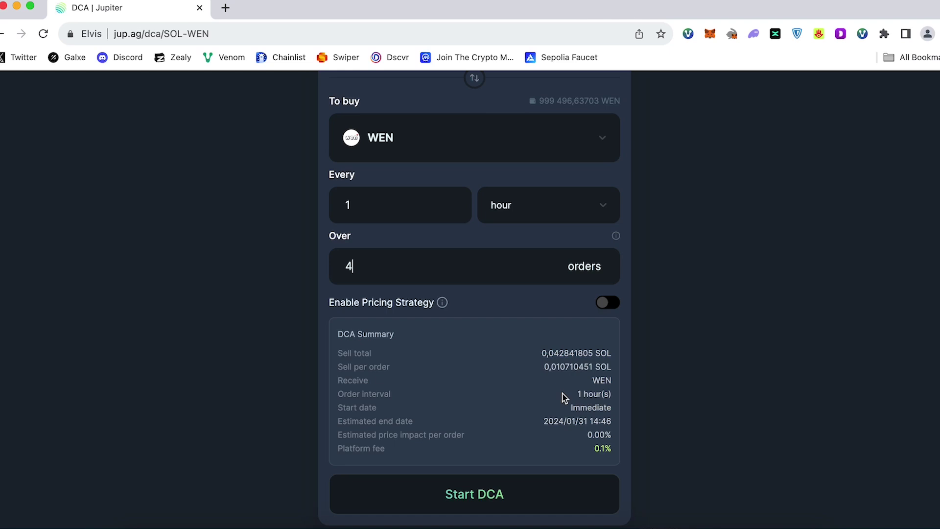
pyautogui.scroll(-5, 562, 394)
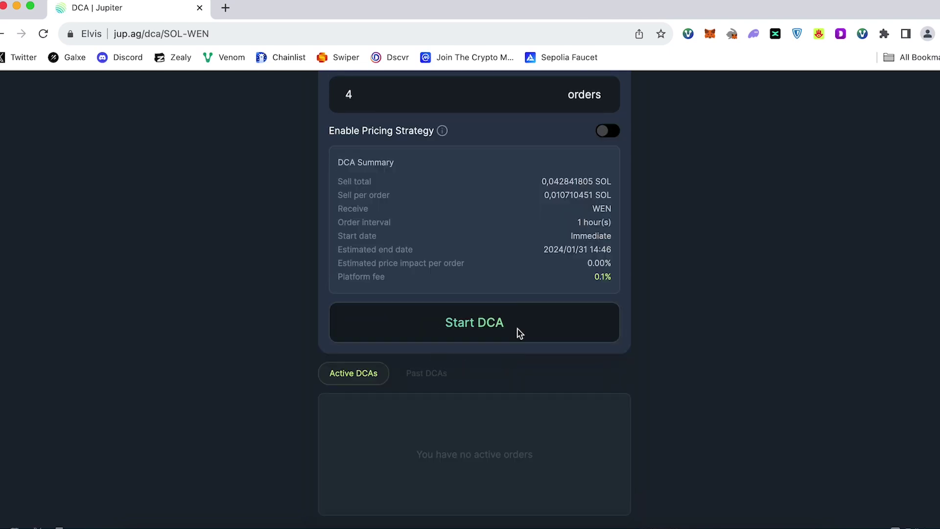
pyautogui.click(491, 332)
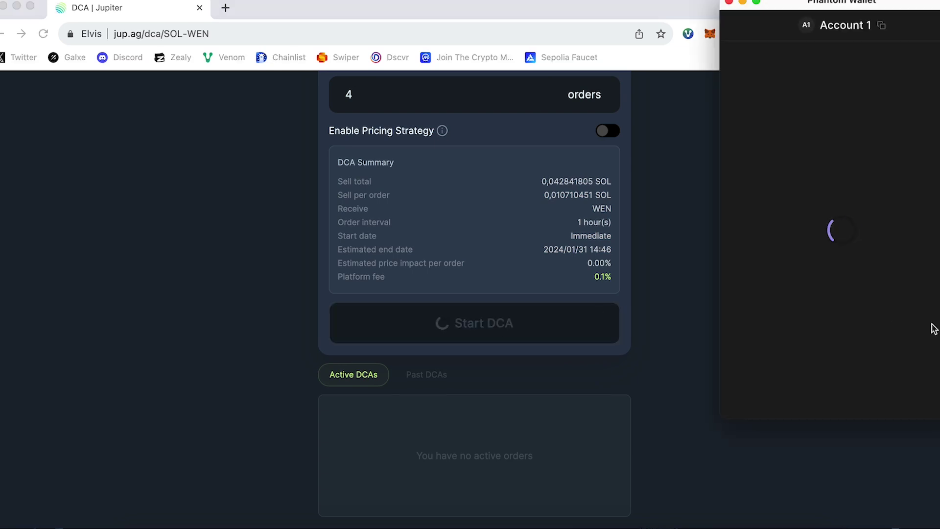
pyautogui.click(912, 404)
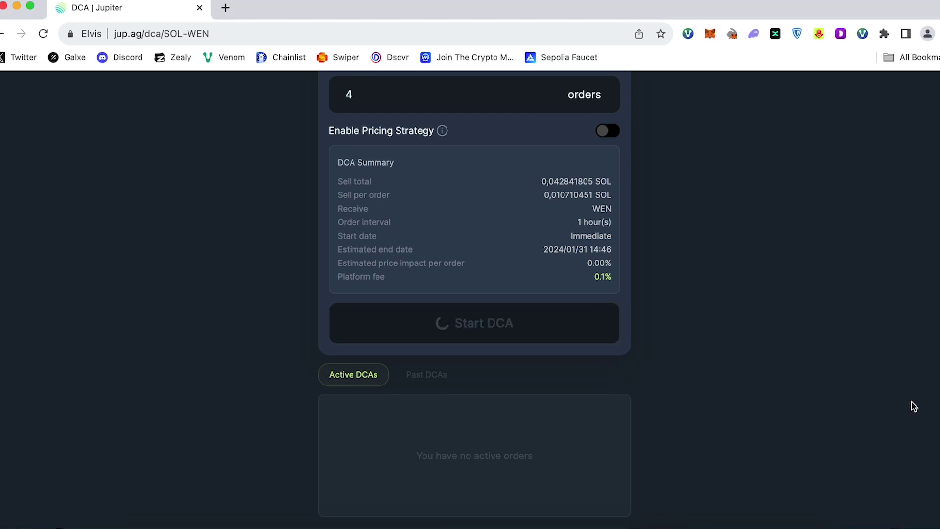